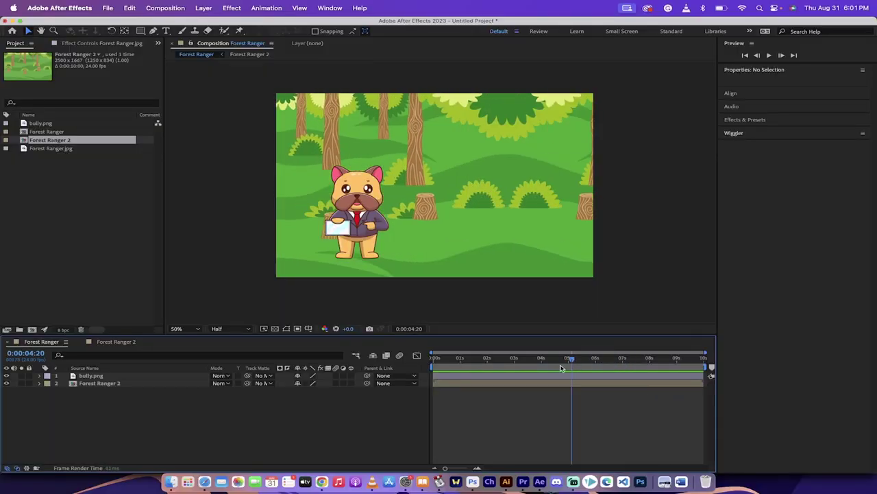
- Preview the finished loop, then import bully.png and Forest Ranger.jpg from the Desktop
key(space)
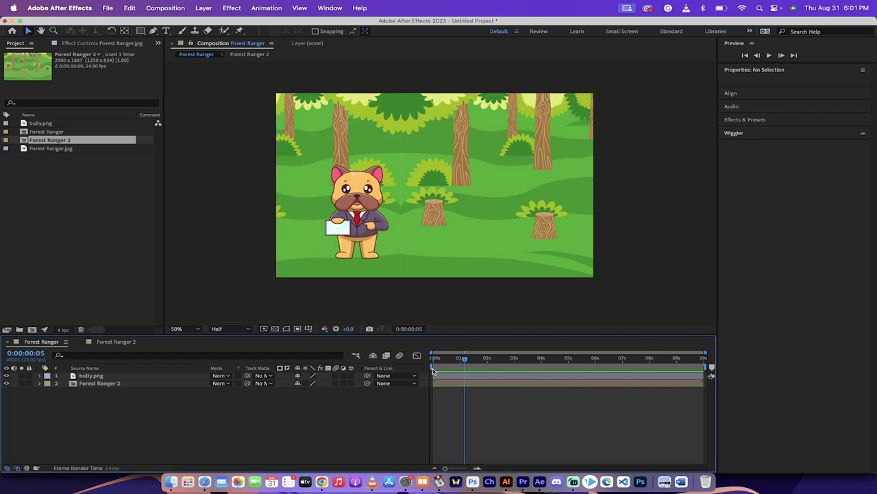
key(space)
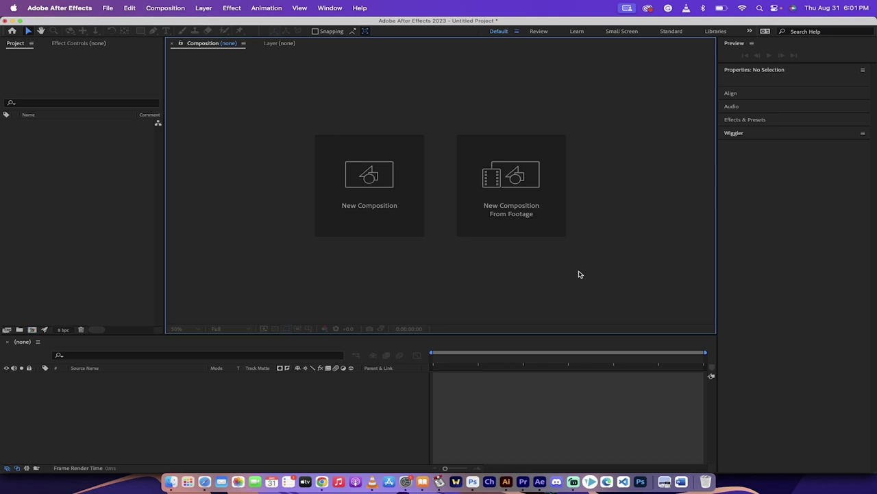
key(super+alt+space)
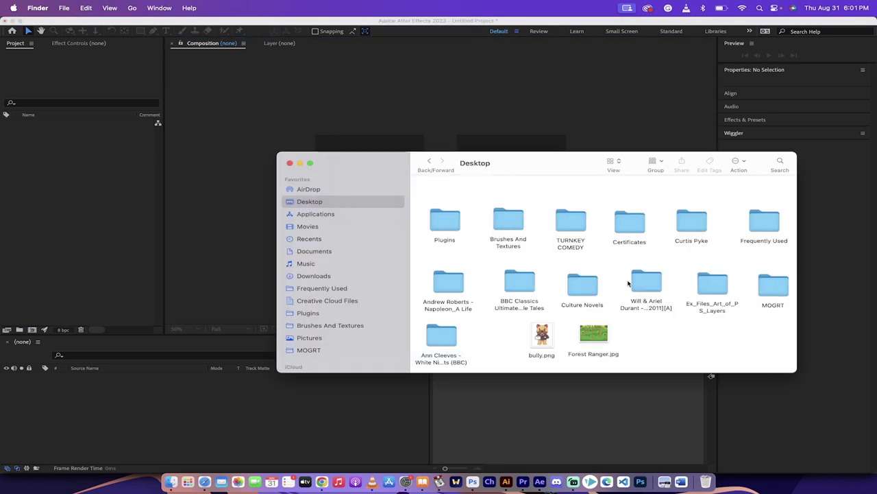
drag(644, 347, 535, 328)
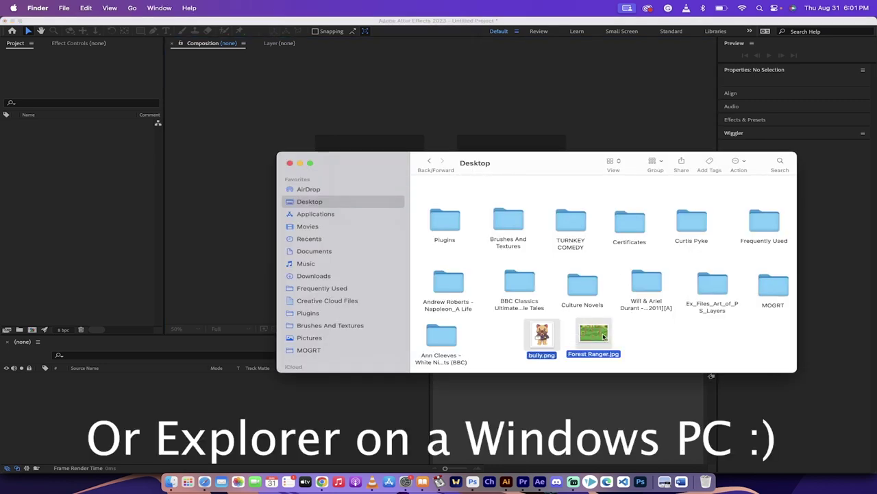
drag(603, 336, 92, 199)
key(super+Tab)
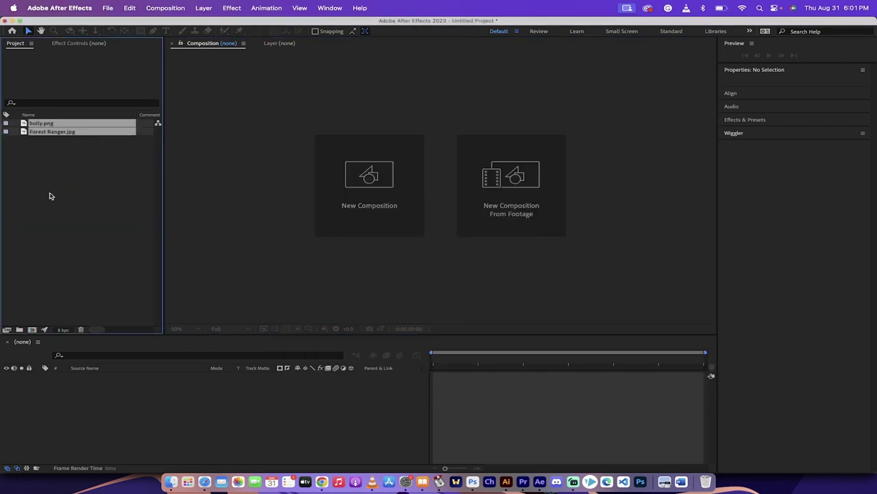
- Build a Forest Ranger comp (2500x1667, 10 s, 24 fps) from Forest Ranger.jpg
click(50, 196)
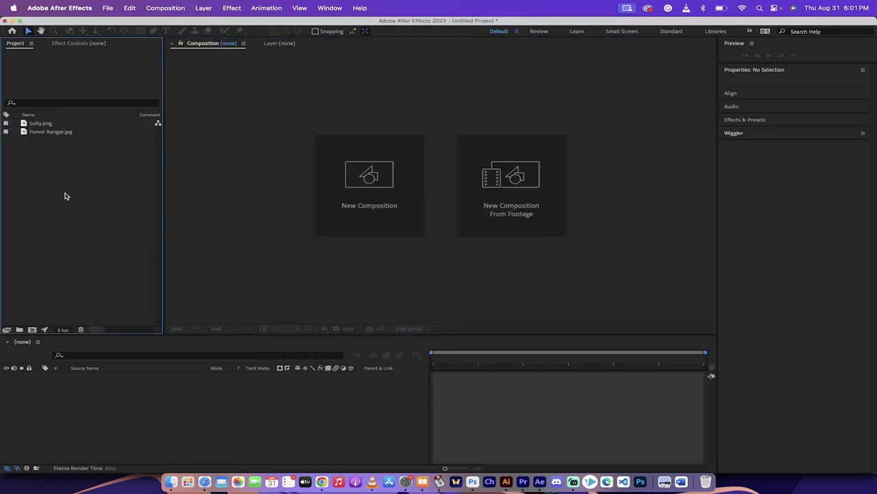
click(54, 134)
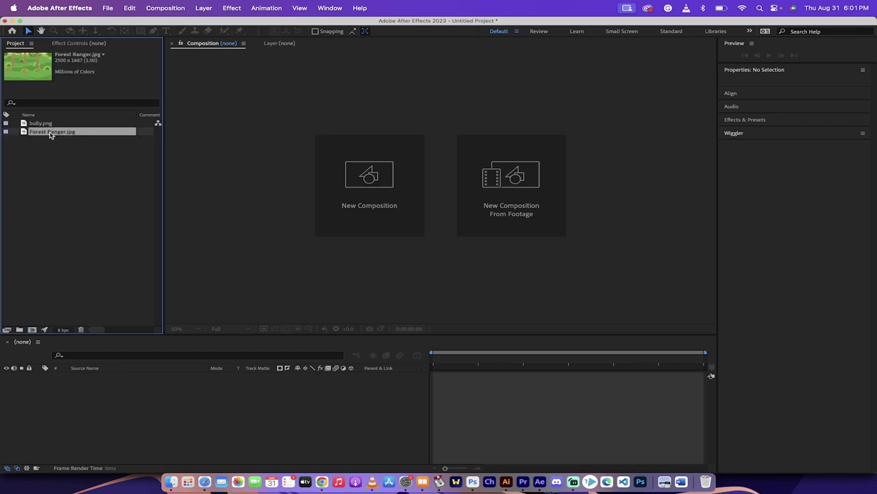
drag(54, 133, 375, 201)
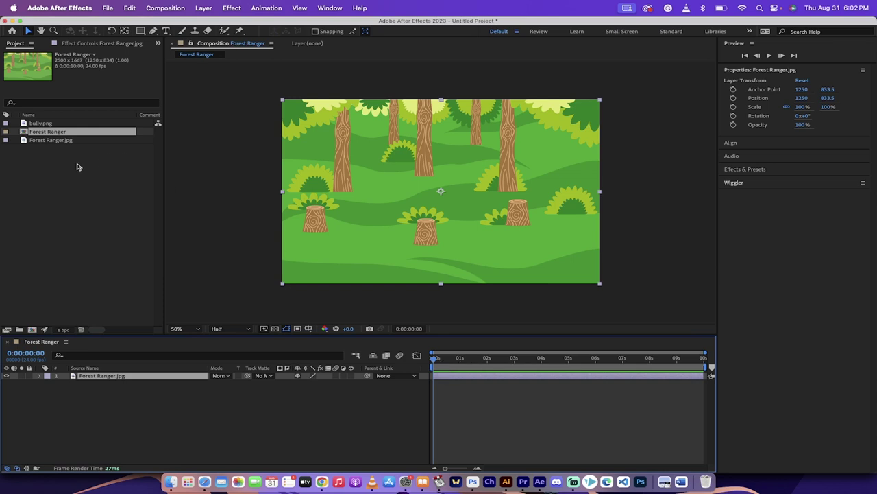
- Add bully.png to the comp, scale it to about 10.3% and place it lower left
click(45, 124)
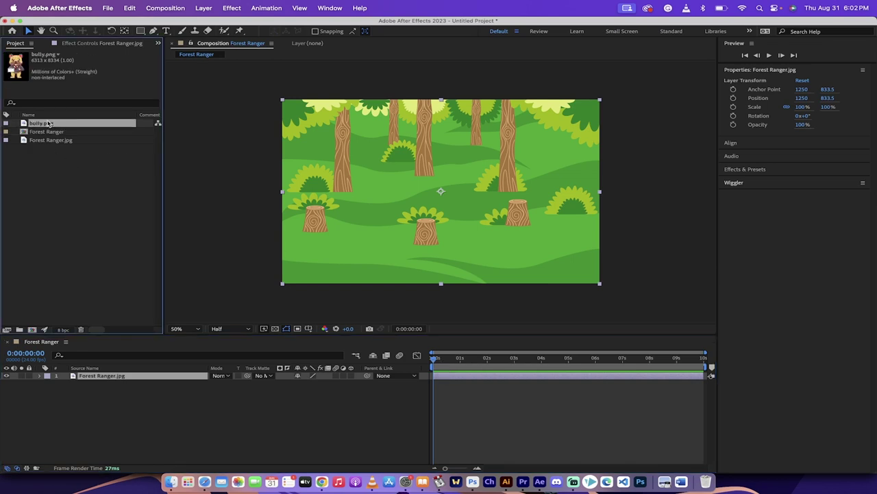
drag(48, 124, 112, 378)
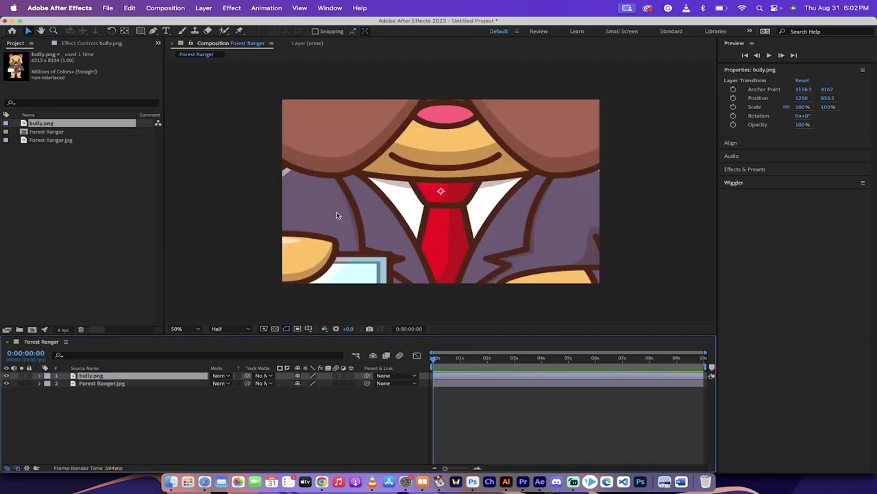
key(comma)
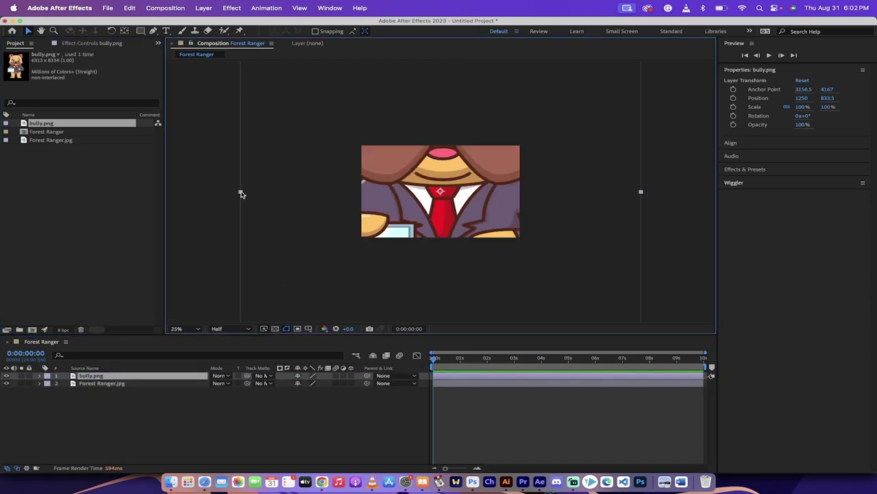
drag(241, 192, 433, 221)
drag(446, 184, 391, 204)
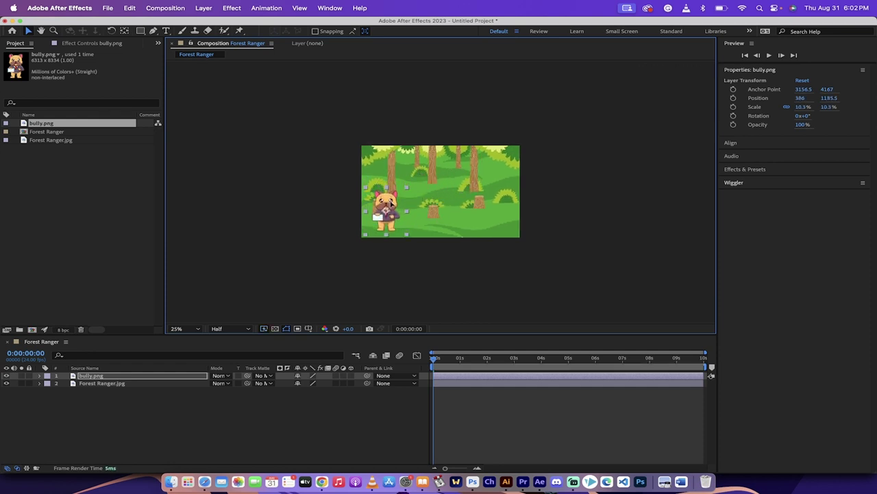
click(247, 232)
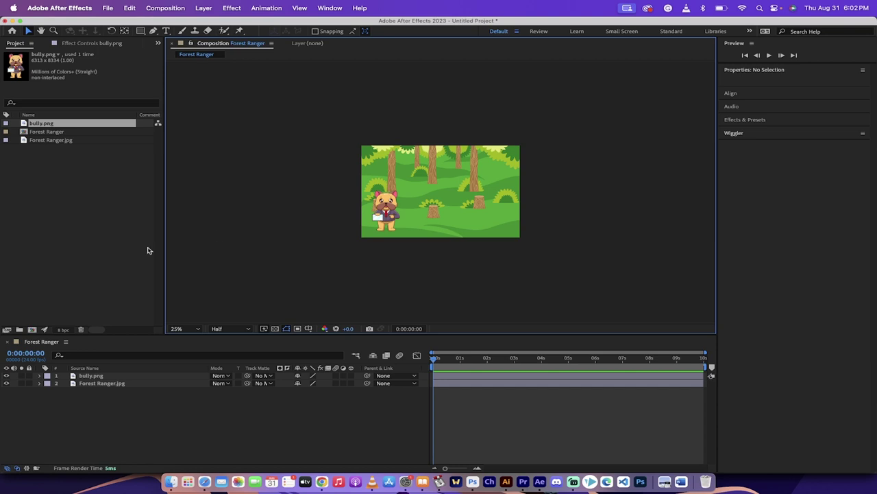
key(period)
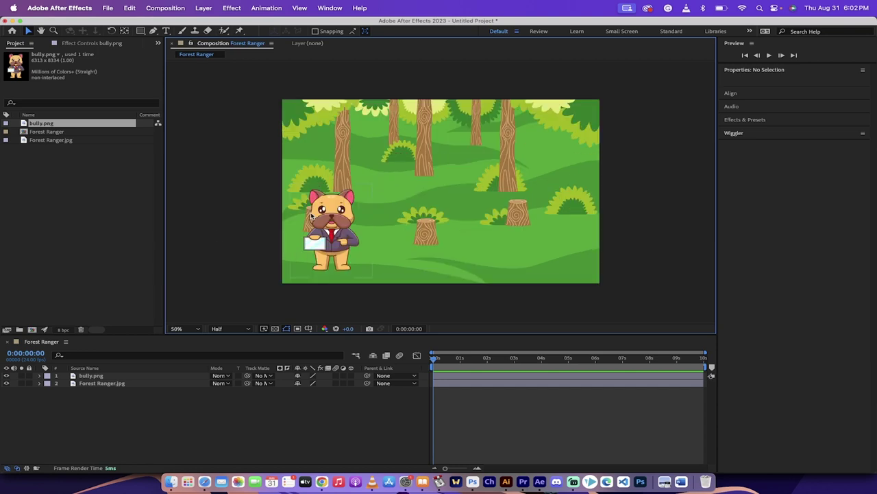
- Create the Forest Ranger 2 comp from Forest Ranger.jpg with New Comp from Selection
click(58, 141)
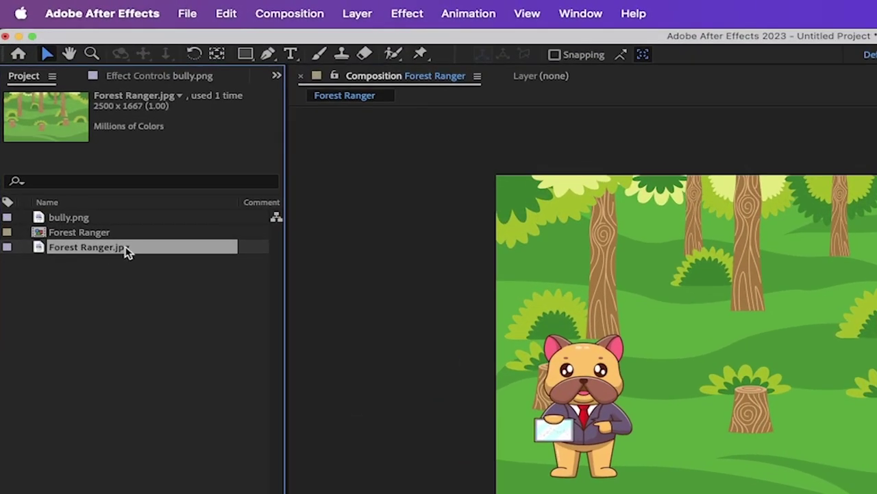
right_click(185, 248)
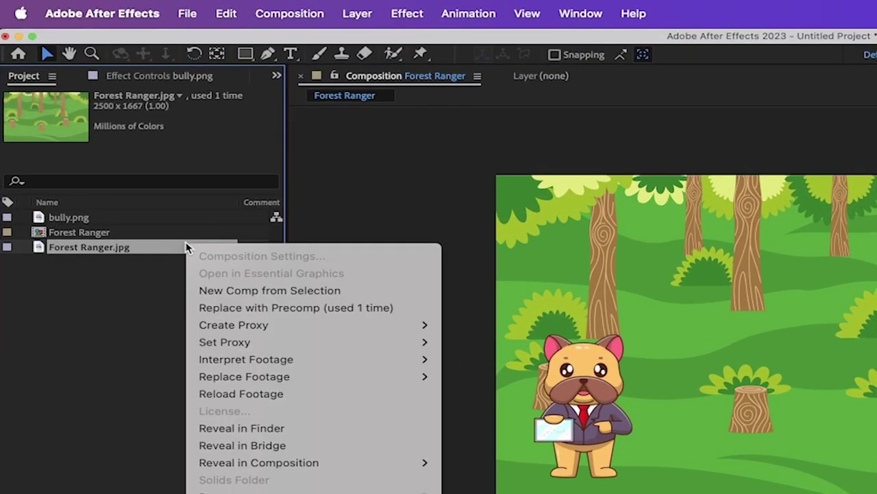
click(245, 291)
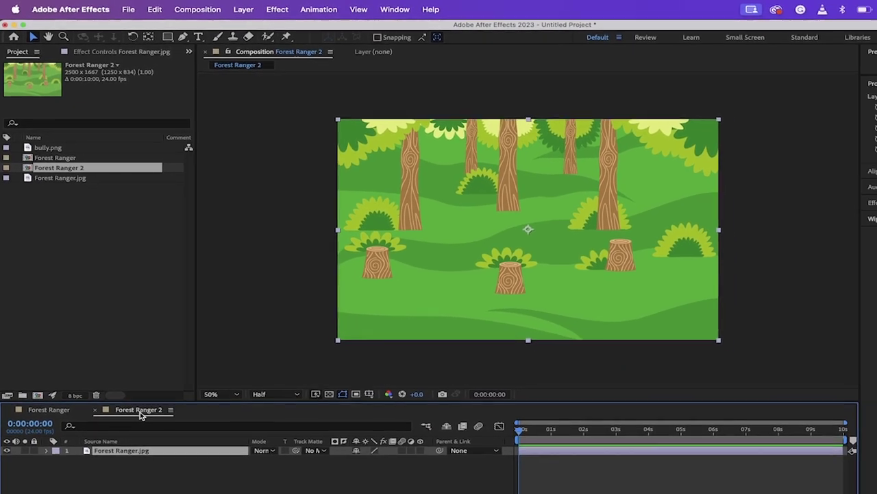
click(144, 459)
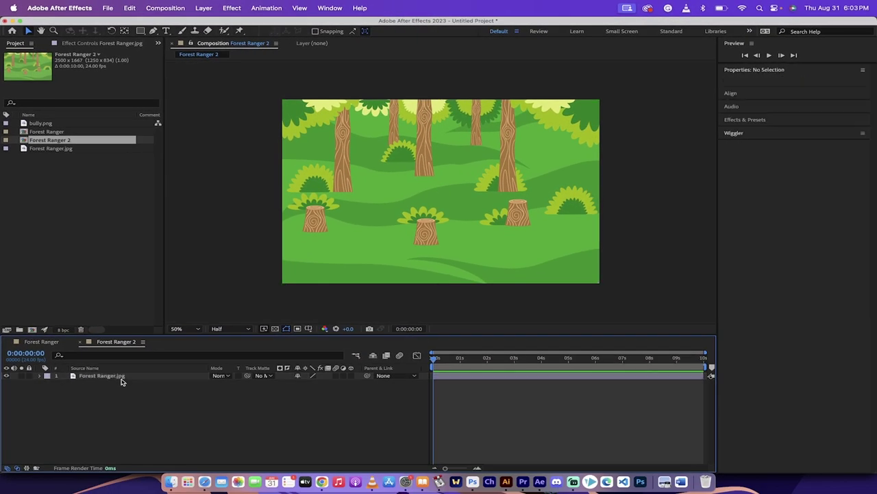
- Search 'motion tile' in Effects & Presets and apply Stylize > Motion Tile to Forest Ranger.jpg
click(124, 378)
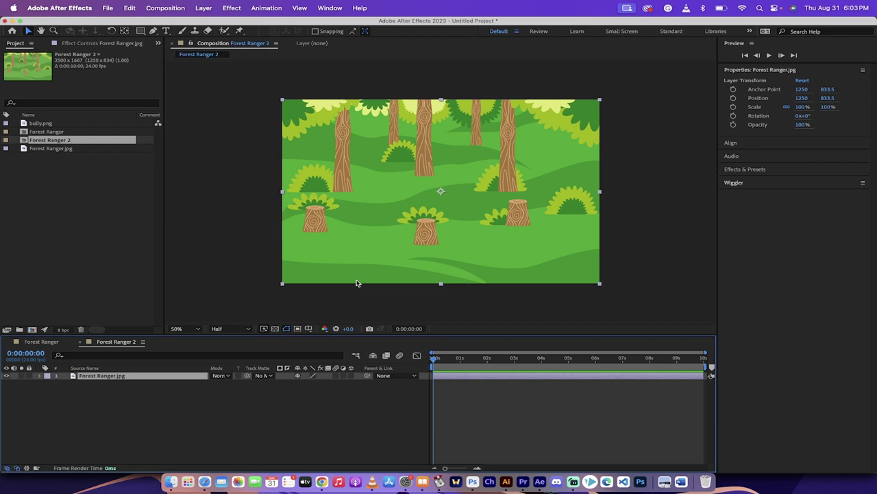
click(747, 169)
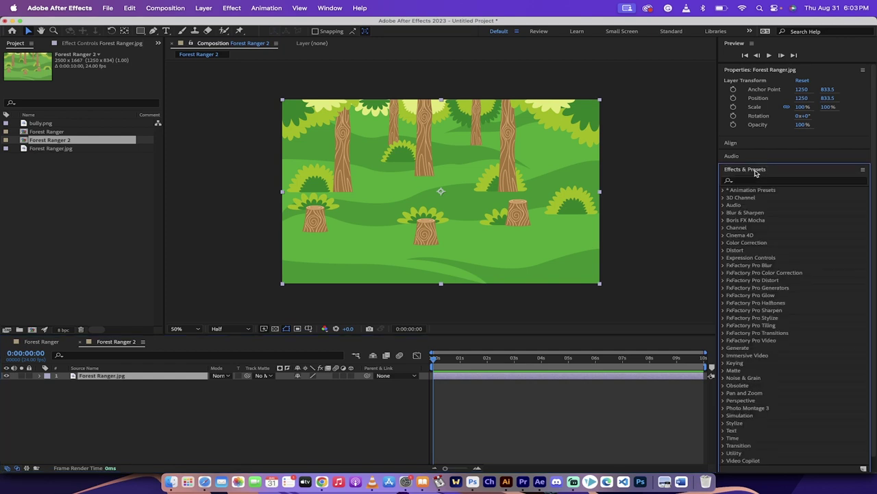
click(333, 7)
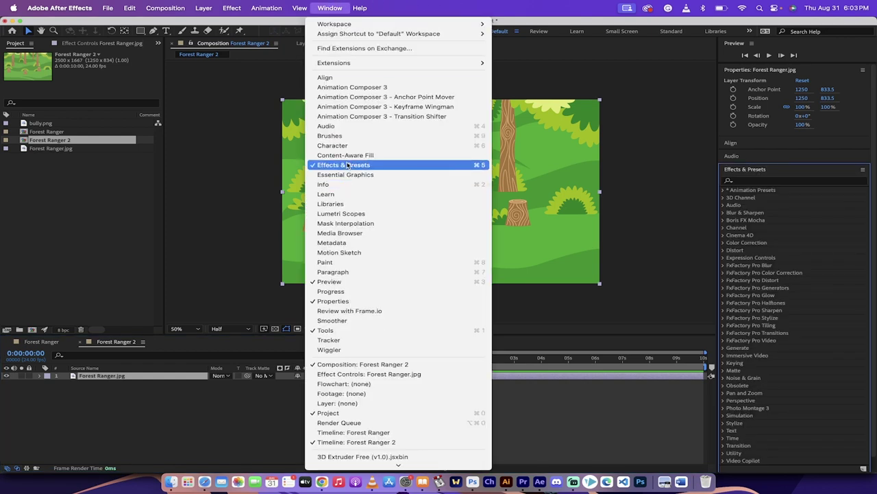
click(326, 5)
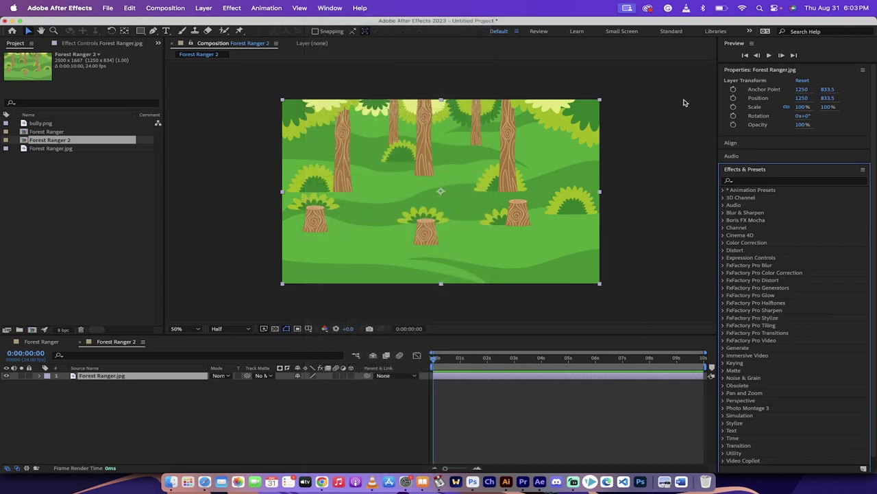
click(754, 180)
text(motion)
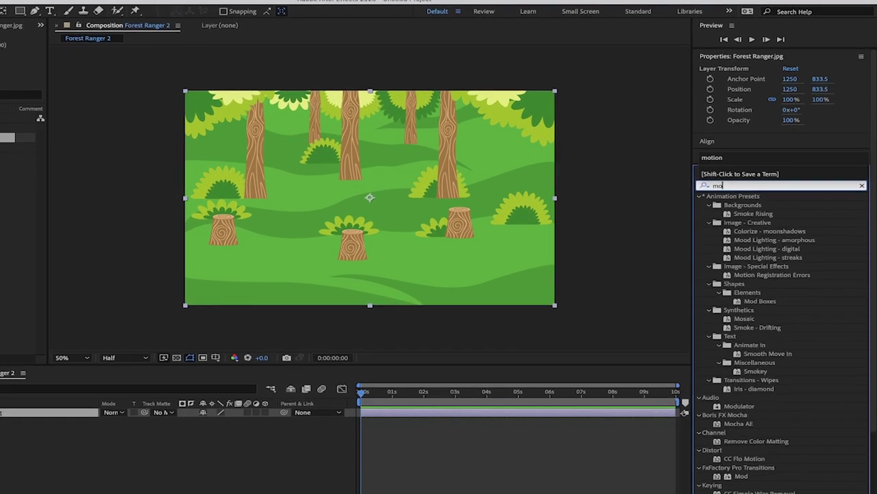
text( tile)
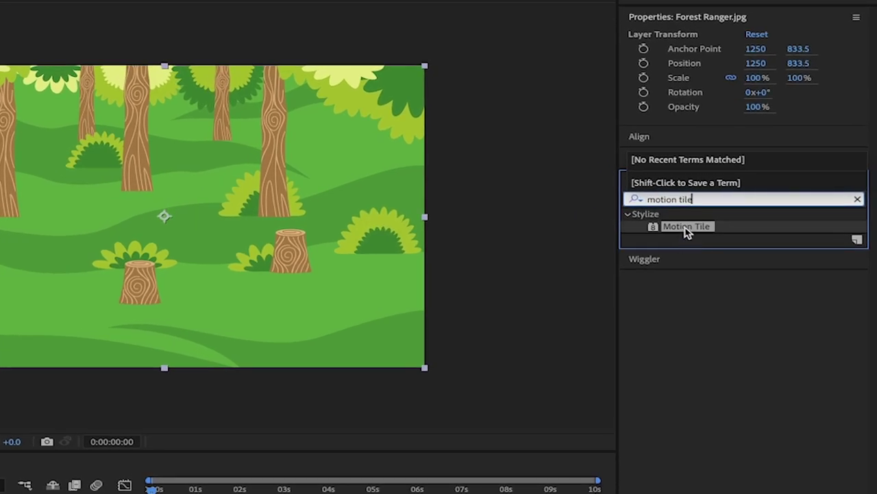
click(688, 231)
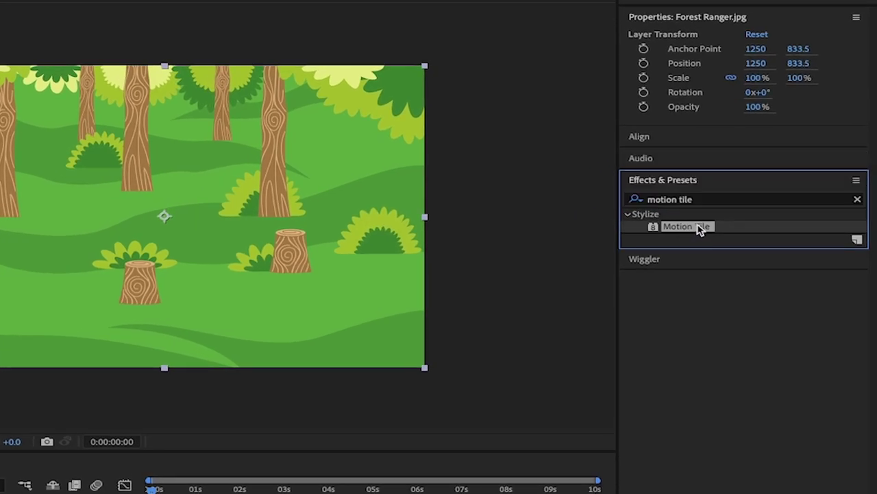
drag(698, 226, 136, 285)
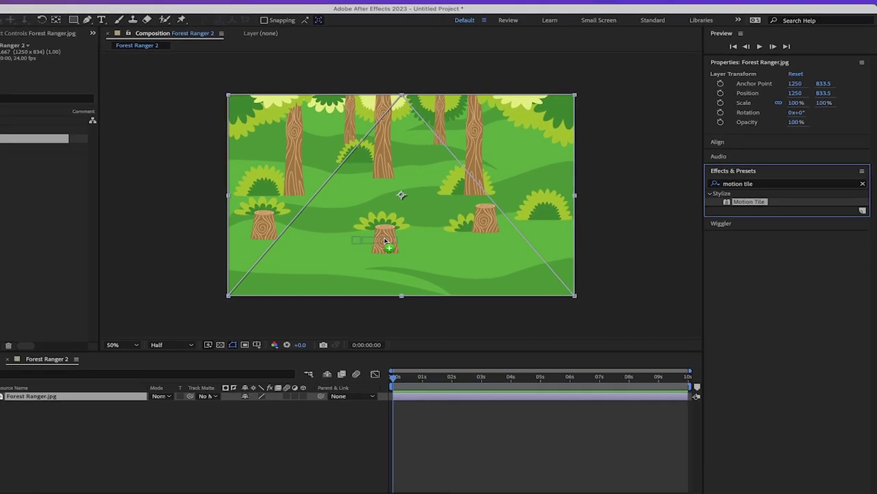
drag(386, 240, 420, 231)
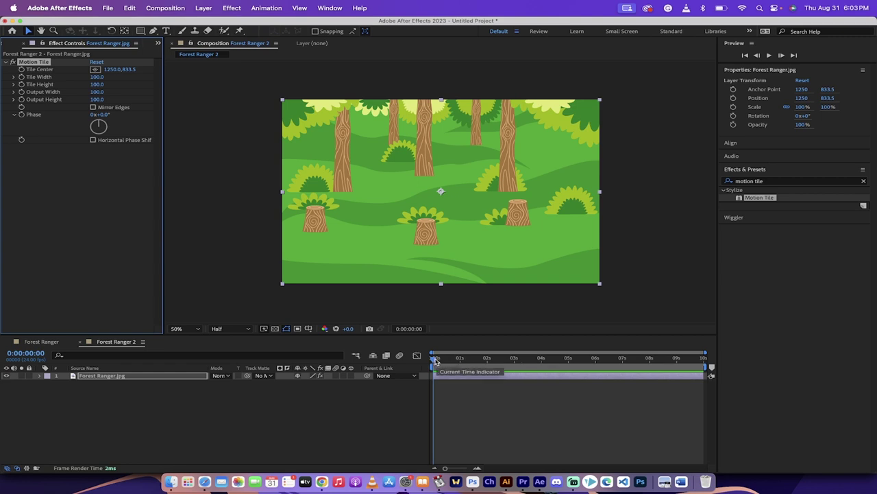
- At 0:00, add a Tile Center keyframe and enable Mirror Edges in Motion Tile
mouse_move(444, 362)
mouse_down()
mouse_move(459, 360)
mouse_move(426, 363)
mouse_up()
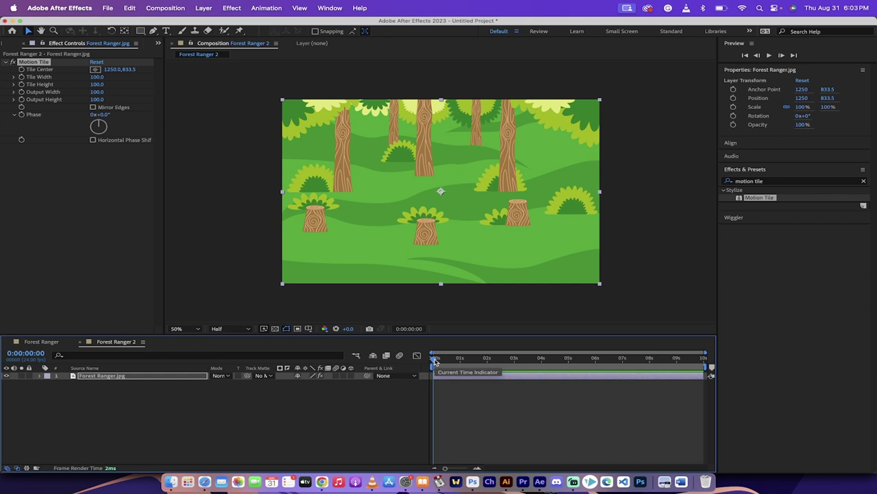
click(71, 45)
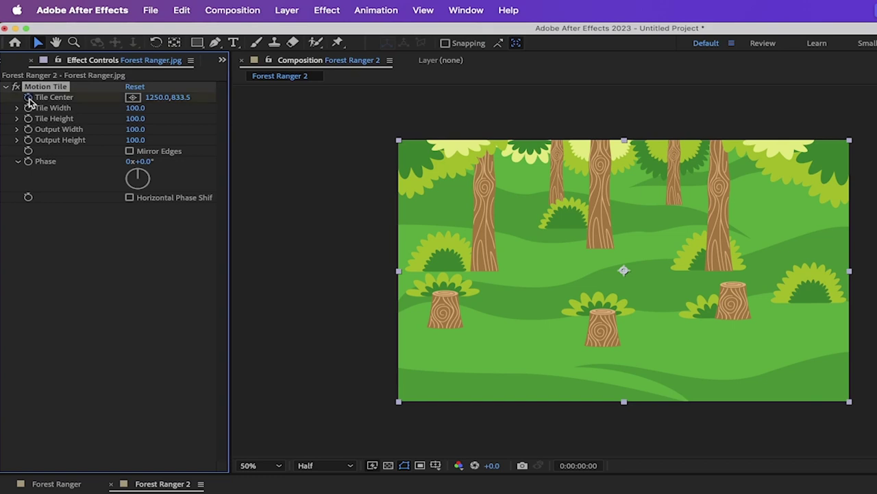
click(28, 98)
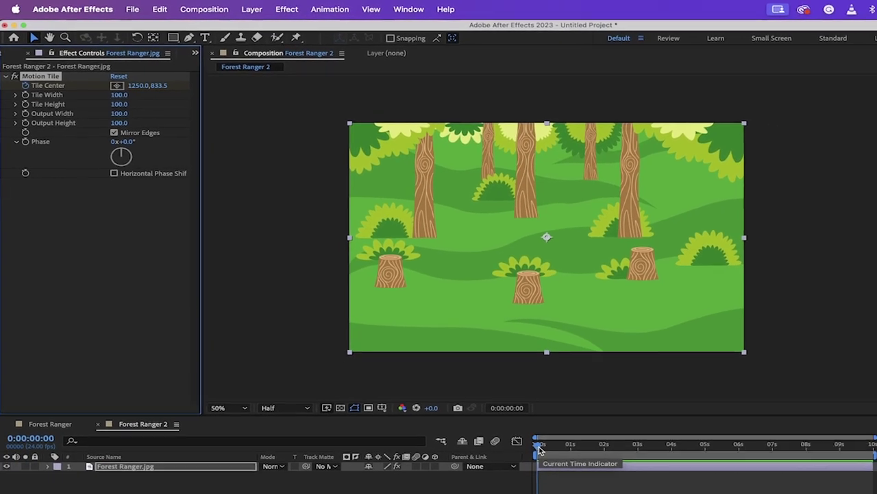
- Keyframe Tile Center at 6200, 833.5 on the last frame, 0:00:09:23
drag(540, 446, 769, 452)
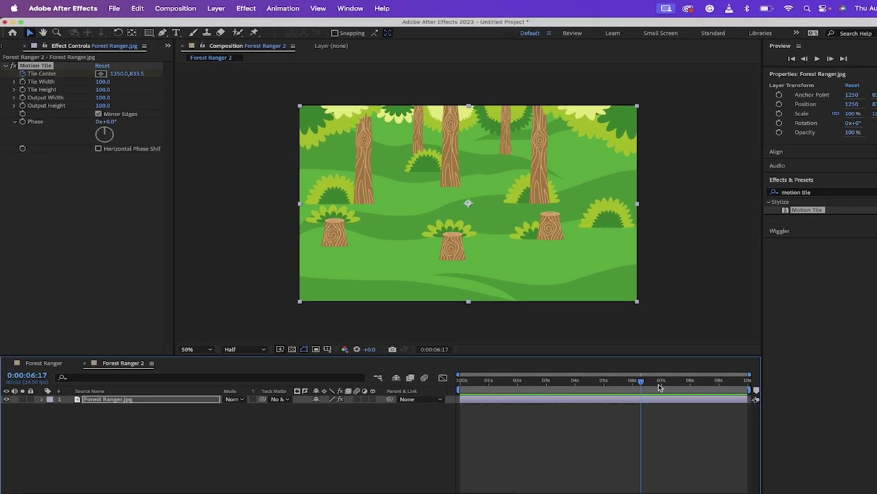
drag(660, 388, 751, 391)
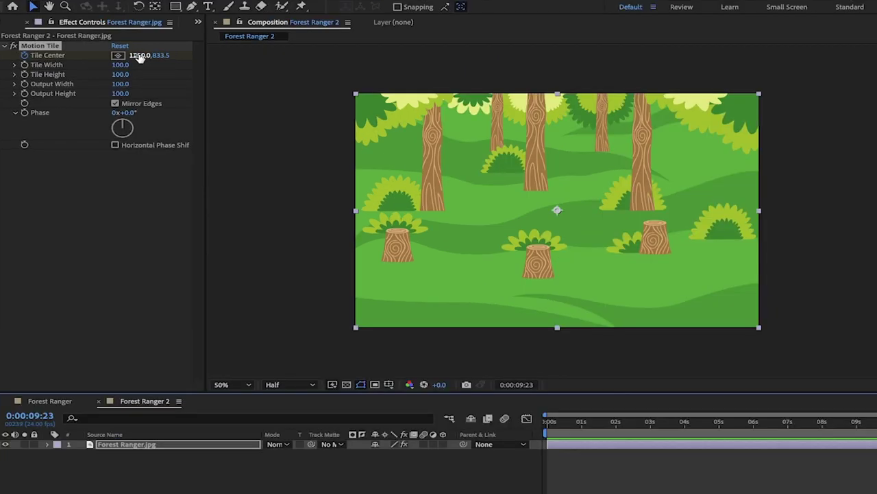
drag(140, 57, 600, 105)
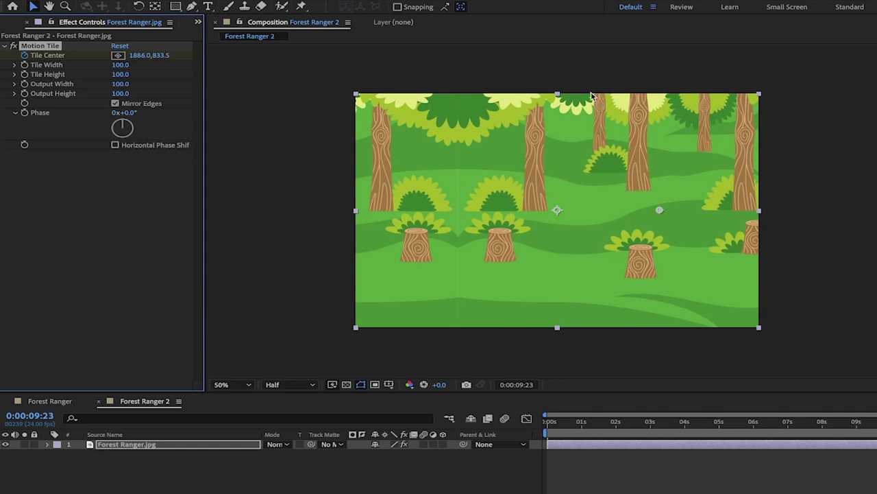
drag(159, 55, 53, 103)
key(ctrl+z)
drag(137, 57, 593, 88)
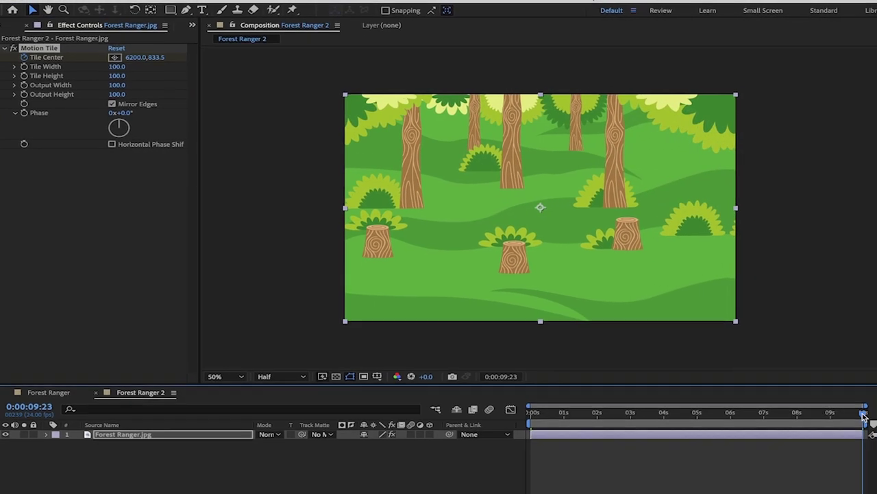
drag(863, 416, 437, 373)
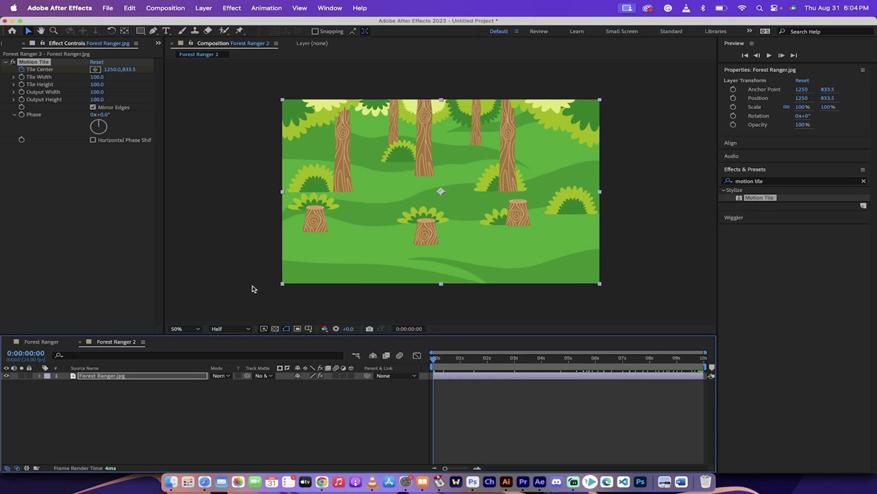
key(space)
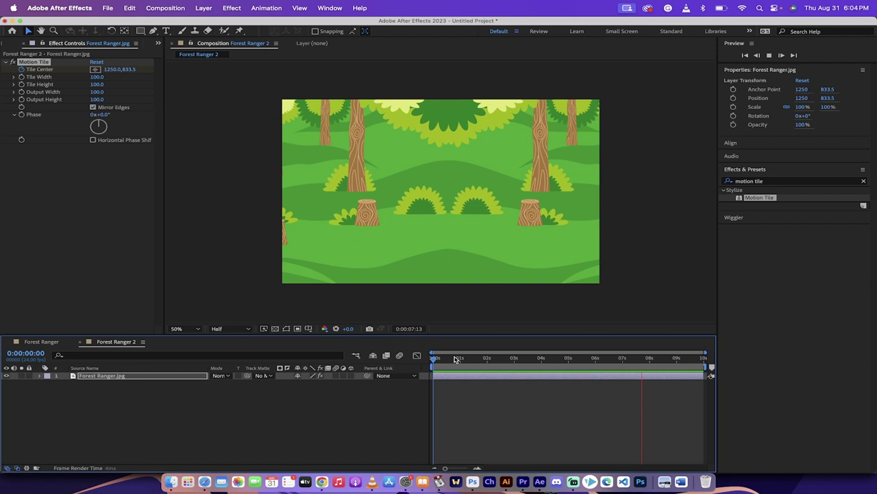
key(space)
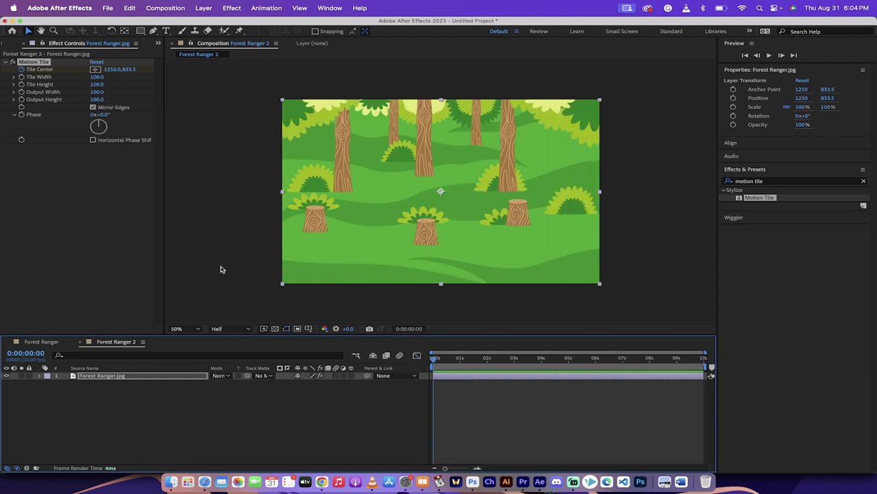
- Nest Forest Ranger 2 between bully.png and Forest Ranger.jpg in the Forest Ranger comp
click(40, 342)
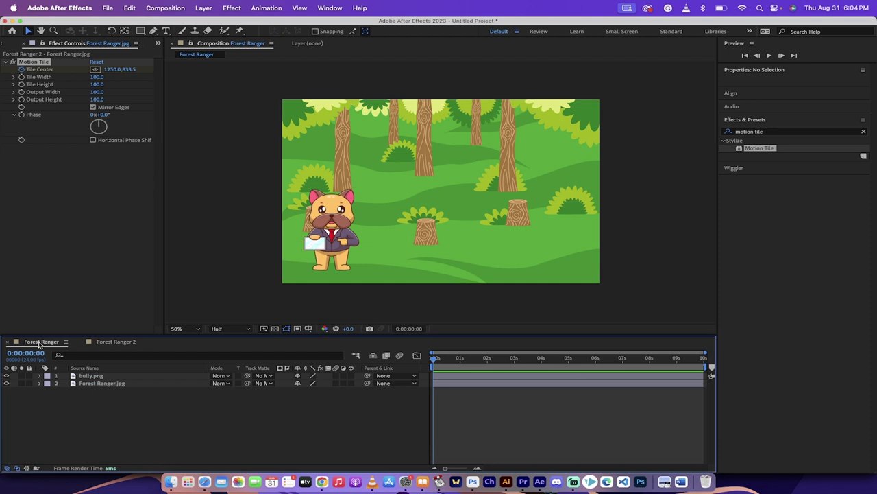
click(102, 383)
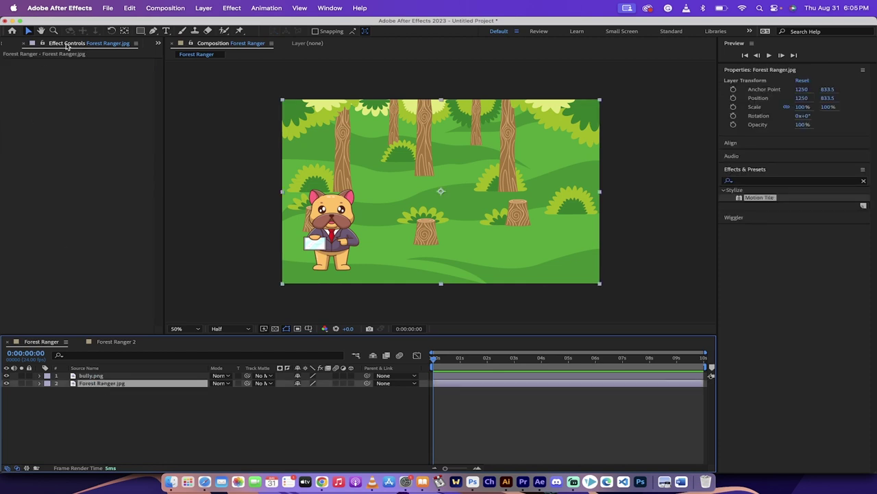
key(super+0)
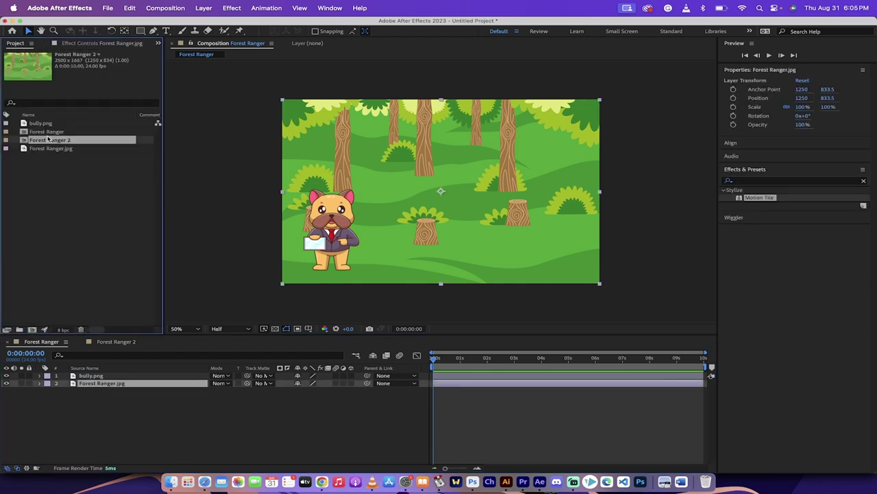
click(49, 140)
drag(57, 140, 95, 383)
- Turn off visibility of the original Forest Ranger.jpg layer
click(94, 376)
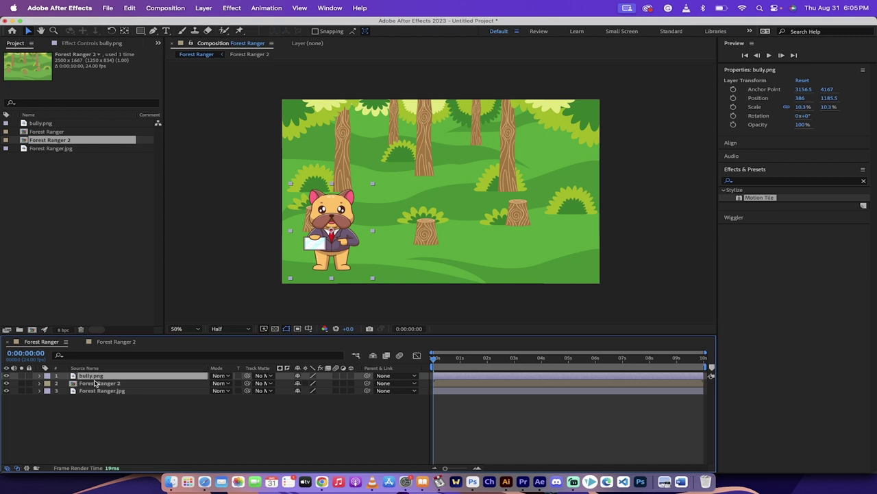
click(95, 385)
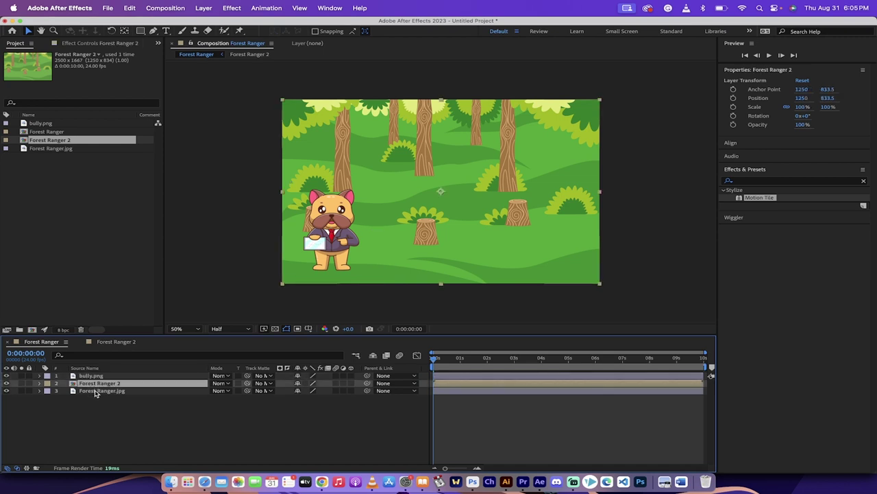
click(79, 391)
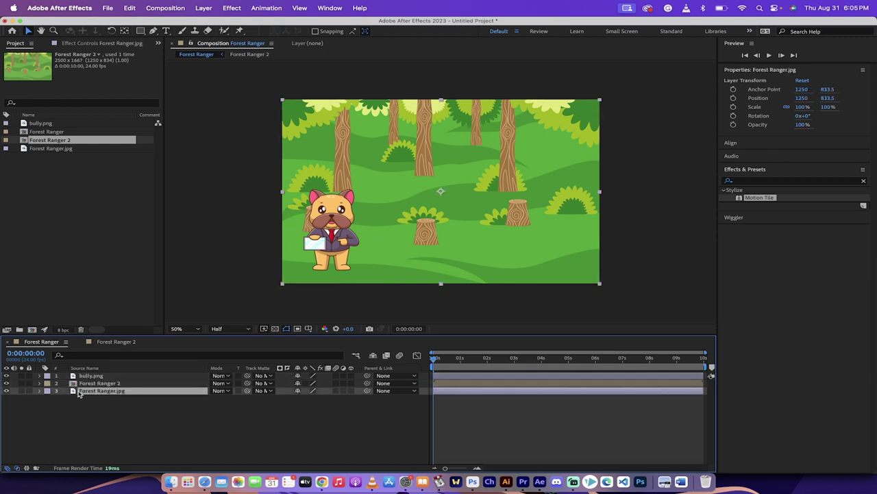
click(7, 390)
- Start and restart the preview to watch the tiled forest scroll behind the bulldog
key(space)
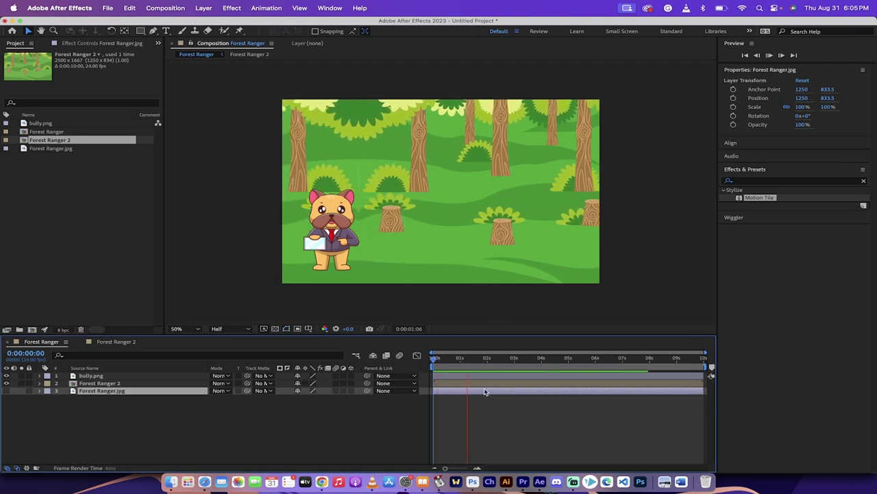
key(space)
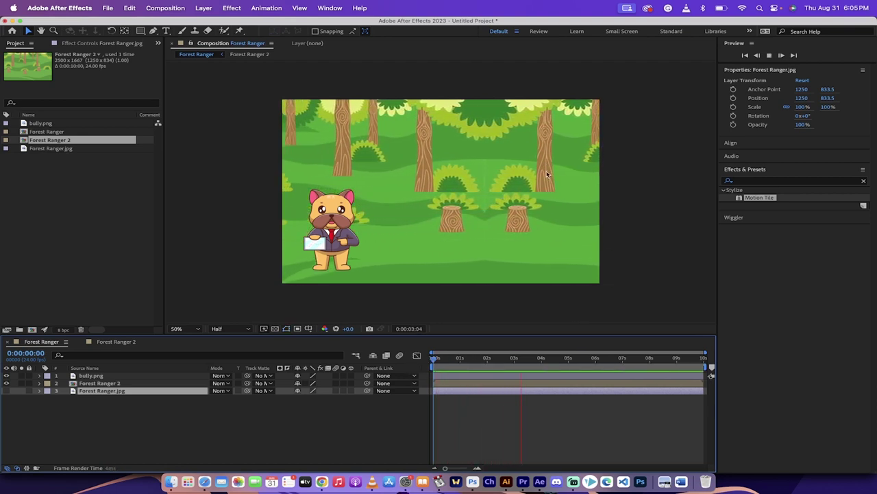